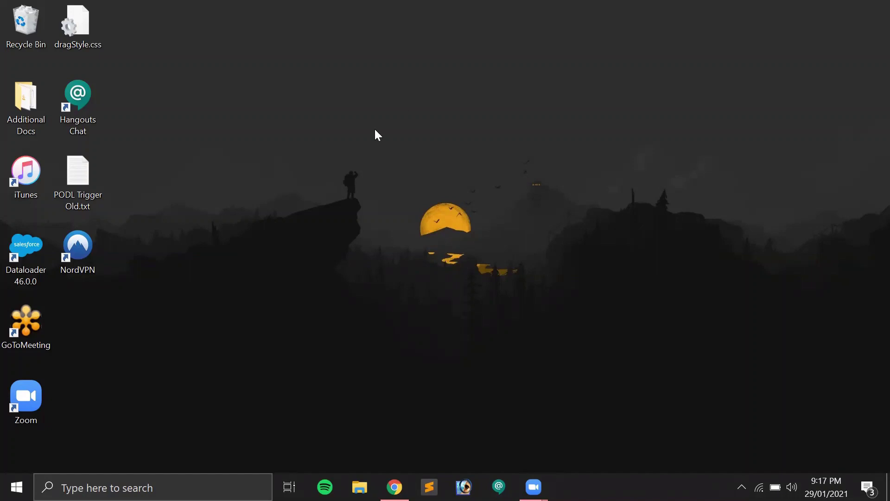
- Review the Salesforce Hotkeys (Beta) Hotkey Docs sheet, covering the CTRL/ALT shortcuts, the 'h h' combo keys and the MAC keyboard shortcuts
{"action": "left_click", "coordinate": [394, 486]}
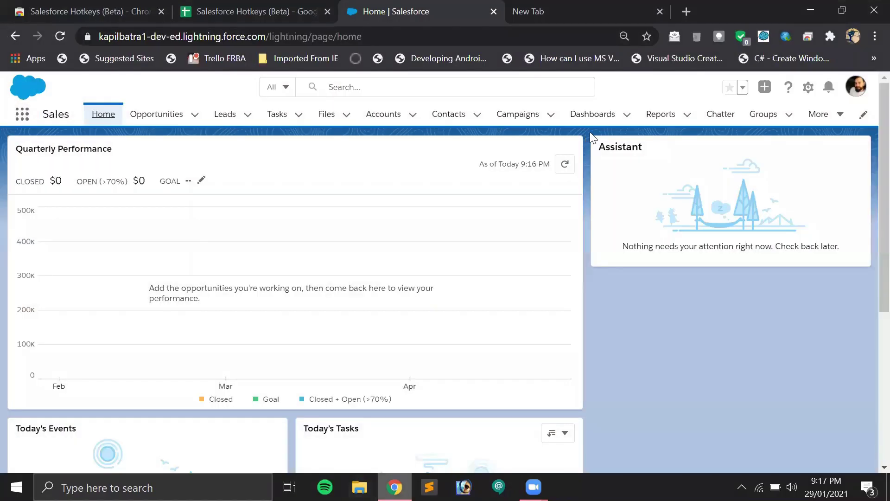
{"action": "left_click", "coordinate": [291, 7]}
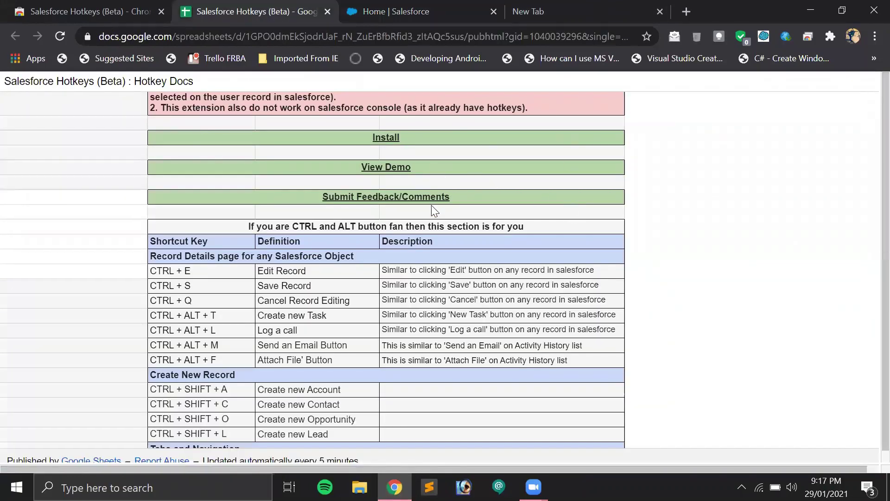
{"action": "scroll", "coordinate": [399, 245], "scroll_direction": "down", "scroll_amount": 1}
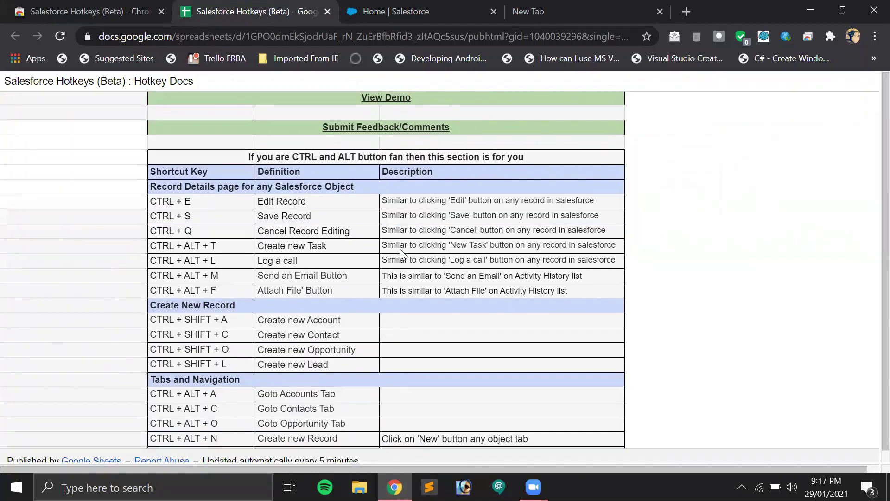
{"action": "scroll", "coordinate": [396, 245], "scroll_direction": "down", "scroll_amount": 3}
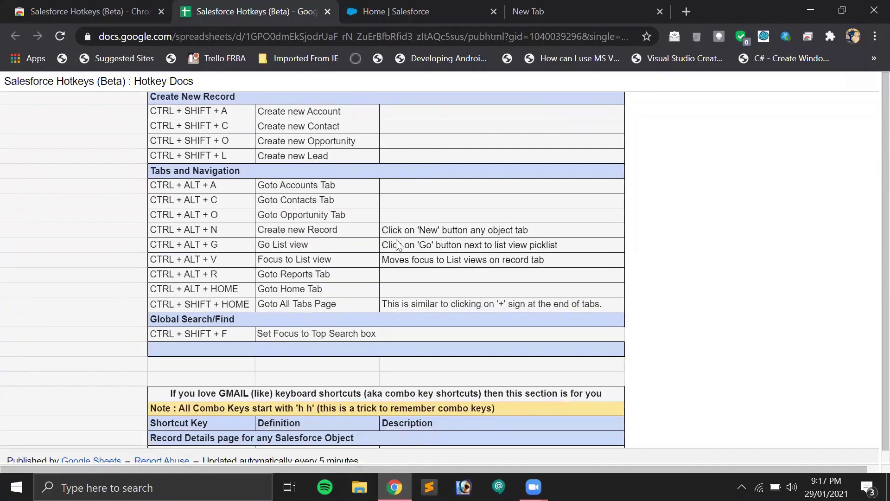
{"action": "scroll", "coordinate": [396, 244], "scroll_direction": "up", "scroll_amount": 5}
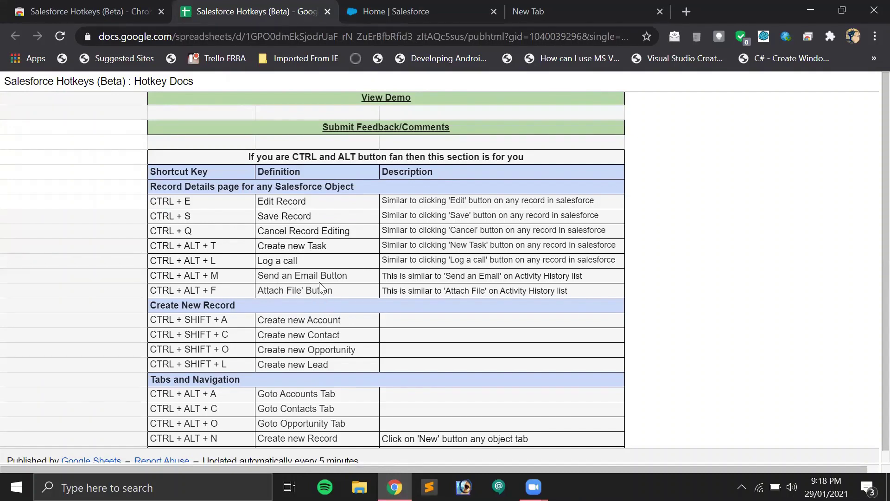
{"action": "scroll", "coordinate": [271, 274], "scroll_direction": "down", "scroll_amount": 2}
{"action": "scroll", "coordinate": [308, 283], "scroll_direction": "down", "scroll_amount": 3}
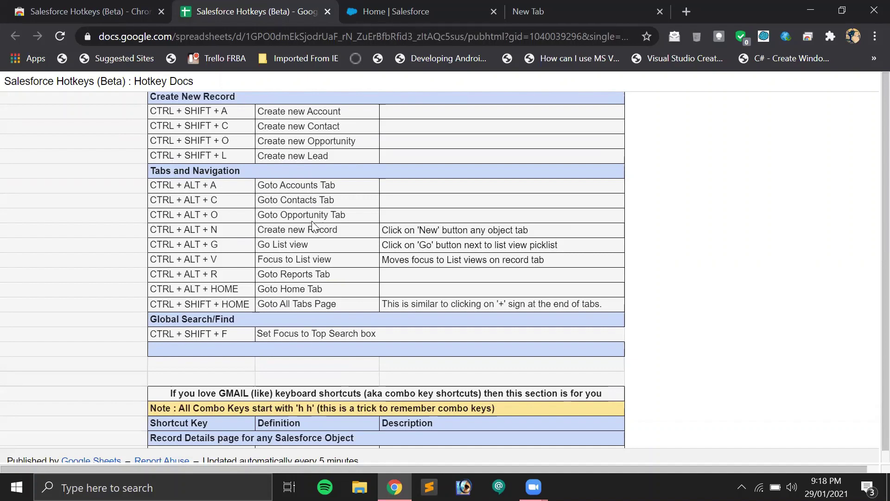
{"action": "scroll", "coordinate": [286, 305], "scroll_direction": "down", "scroll_amount": 4}
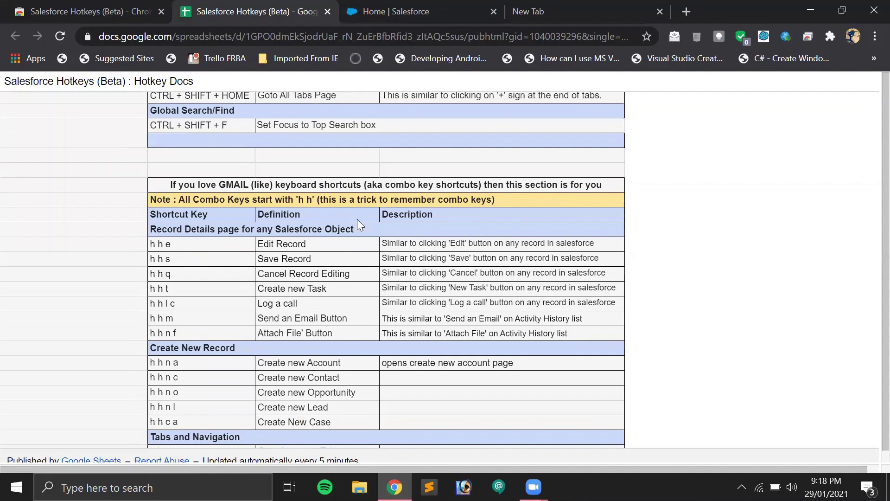
{"action": "scroll", "coordinate": [347, 273], "scroll_direction": "down", "scroll_amount": 8}
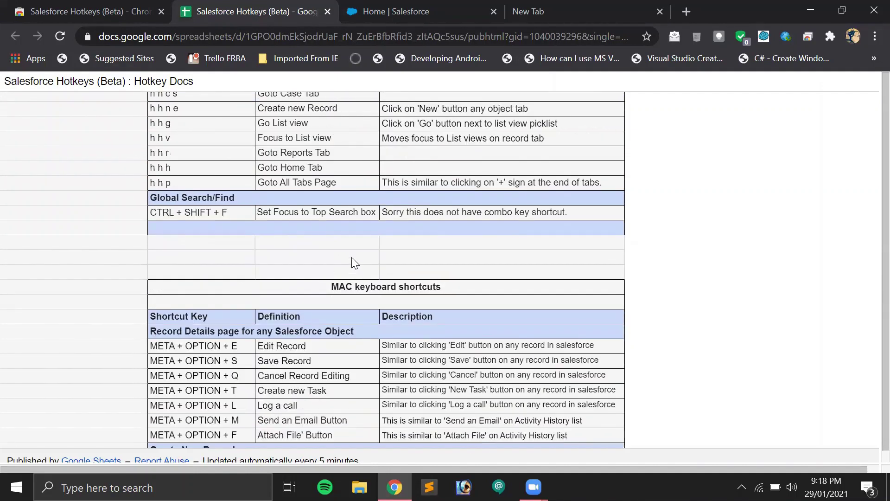
{"action": "scroll", "coordinate": [363, 262], "scroll_direction": "down", "scroll_amount": 3}
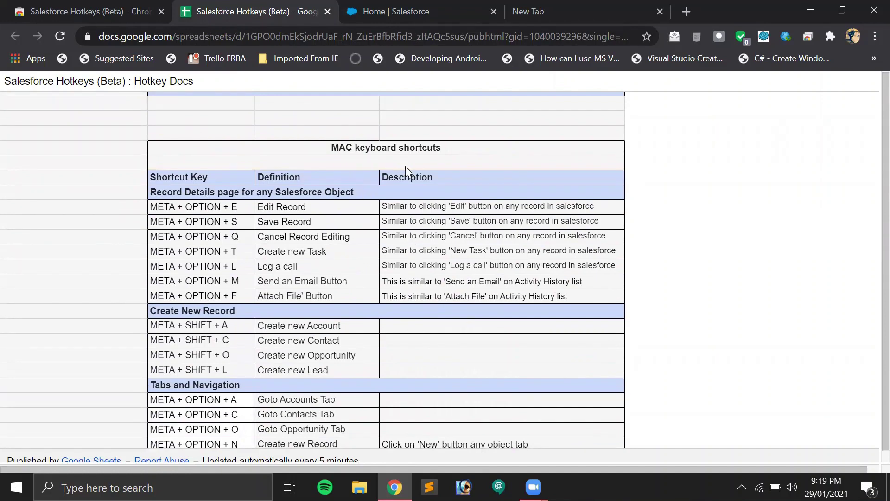
{"action": "scroll", "coordinate": [357, 282], "scroll_direction": "down", "scroll_amount": 3}
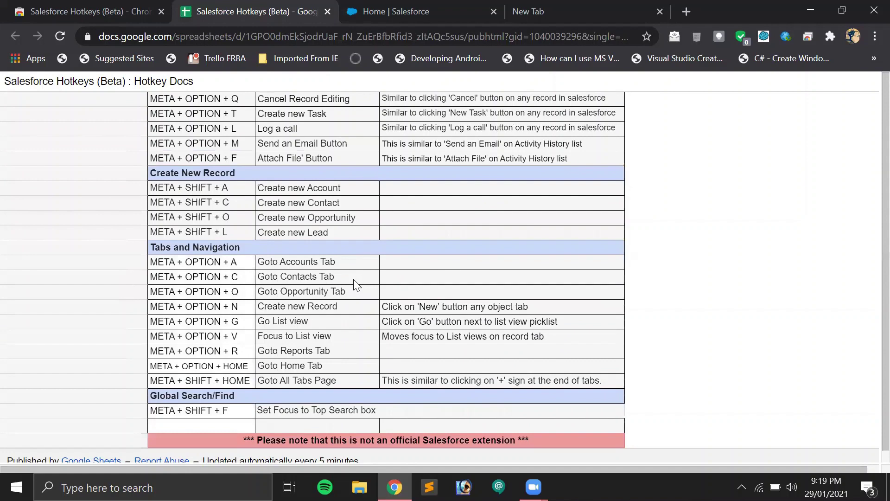
- Read the overview of the Salesforce Hotkeys (Beta) extension in the Chrome Web Store, including its hotkey types, examples and usage notes
{"action": "left_click", "coordinate": [128, 5]}
{"action": "scroll", "coordinate": [345, 352], "scroll_direction": "up", "scroll_amount": 5}
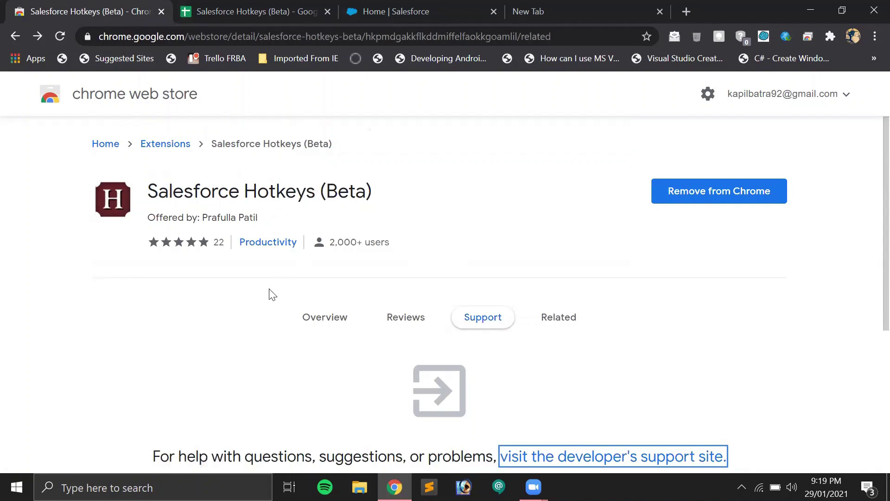
{"action": "scroll", "coordinate": [269, 293], "scroll_direction": "down", "scroll_amount": 5}
{"action": "scroll", "coordinate": [251, 300], "scroll_direction": "up", "scroll_amount": 5}
{"action": "left_click", "coordinate": [333, 321]}
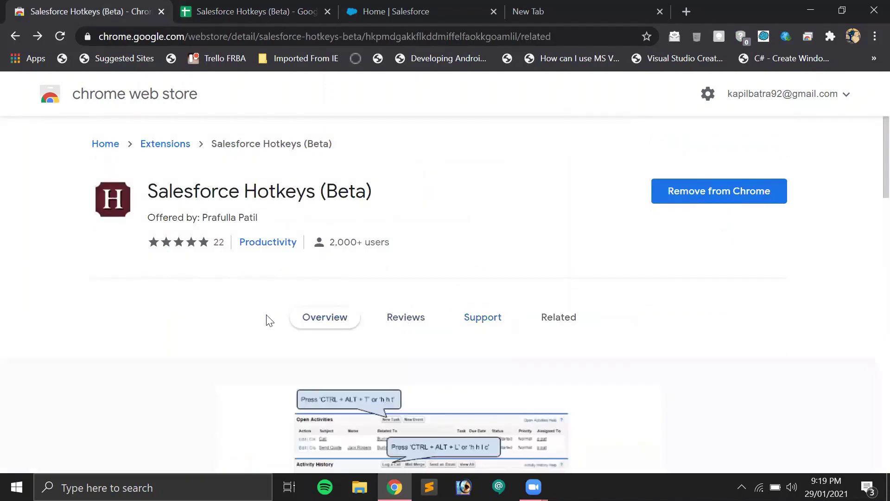
{"action": "scroll", "coordinate": [225, 332], "scroll_direction": "down", "scroll_amount": 10}
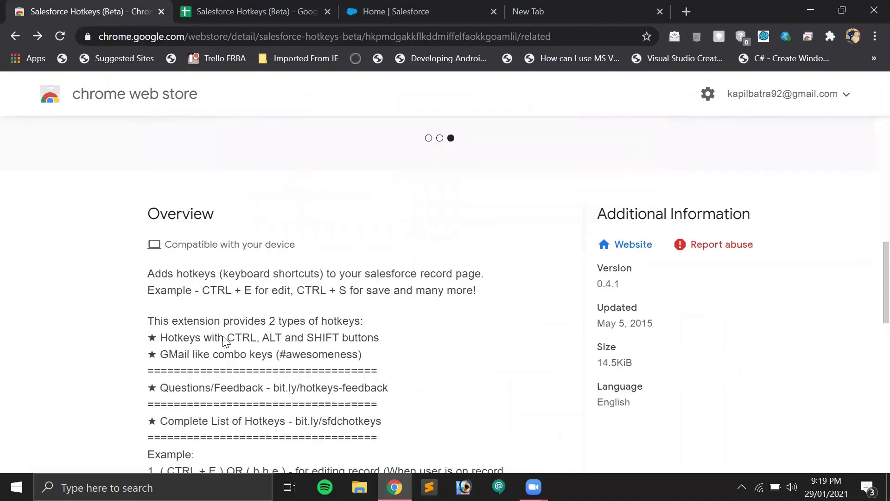
{"action": "scroll", "coordinate": [225, 340], "scroll_direction": "down", "scroll_amount": 1}
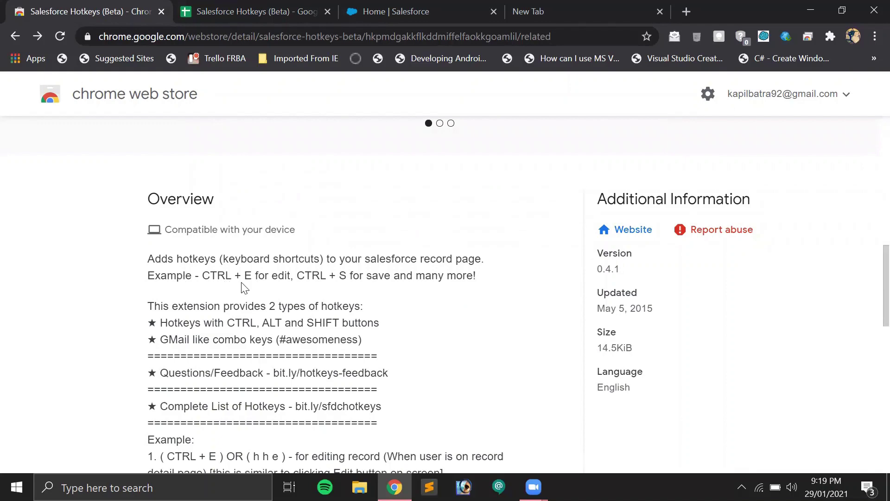
{"action": "scroll", "coordinate": [390, 299], "scroll_direction": "down", "scroll_amount": 3}
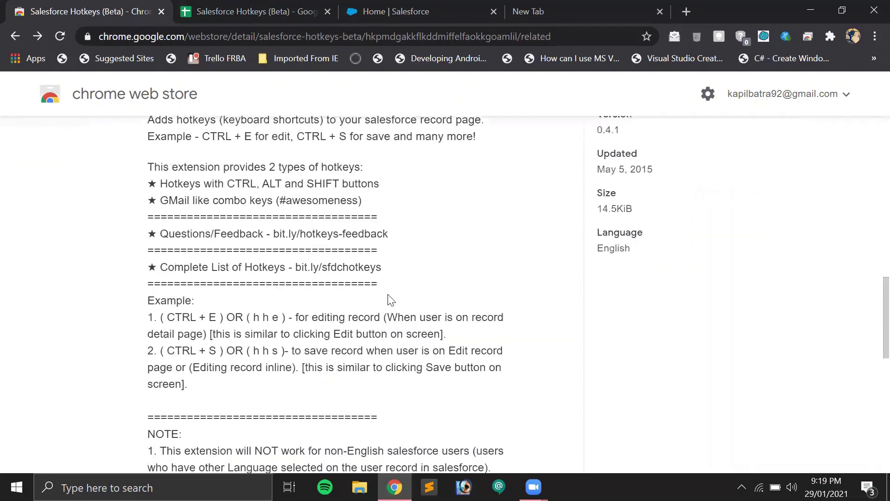
{"action": "scroll", "coordinate": [390, 299], "scroll_direction": "down", "scroll_amount": 3}
{"action": "scroll", "coordinate": [387, 300], "scroll_direction": "up", "scroll_amount": 7}
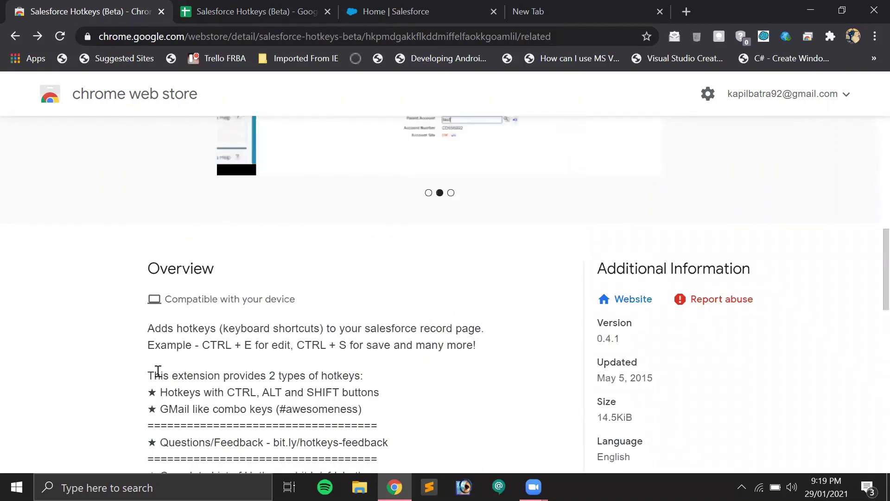
{"action": "scroll", "coordinate": [161, 371], "scroll_direction": "down", "scroll_amount": 2}
{"action": "scroll", "coordinate": [160, 371], "scroll_direction": "down", "scroll_amount": 2}
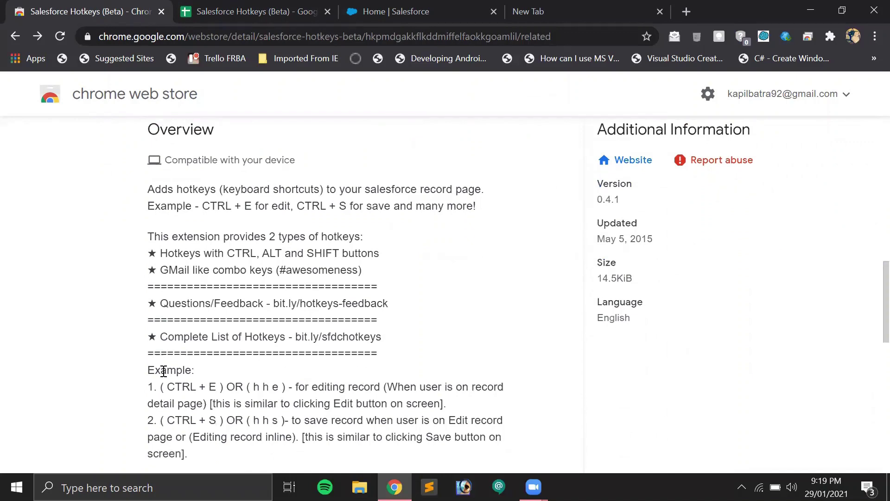
{"action": "scroll", "coordinate": [165, 371], "scroll_direction": "down", "scroll_amount": 6}
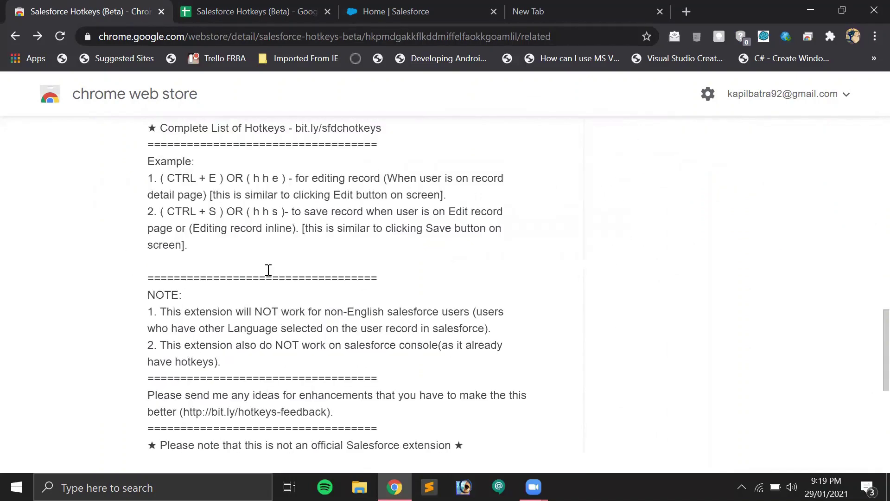
{"action": "scroll", "coordinate": [326, 311], "scroll_direction": "up", "scroll_amount": 6}
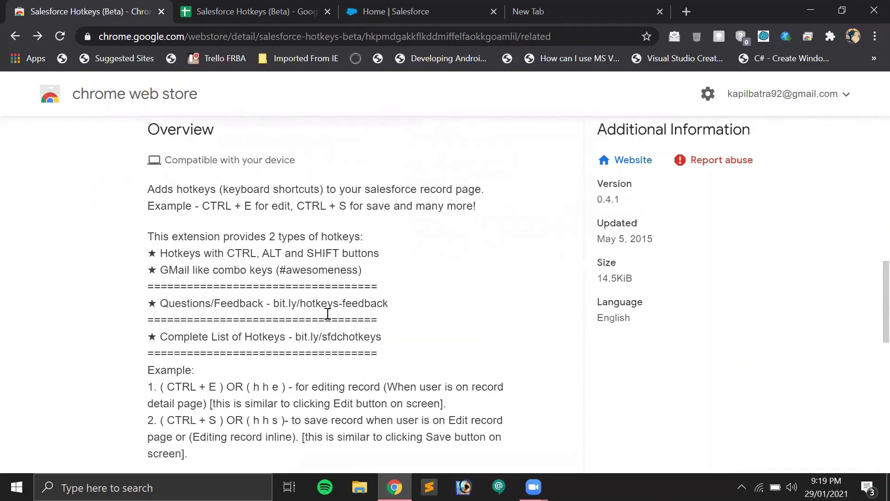
{"action": "left_click", "coordinate": [449, 9]}
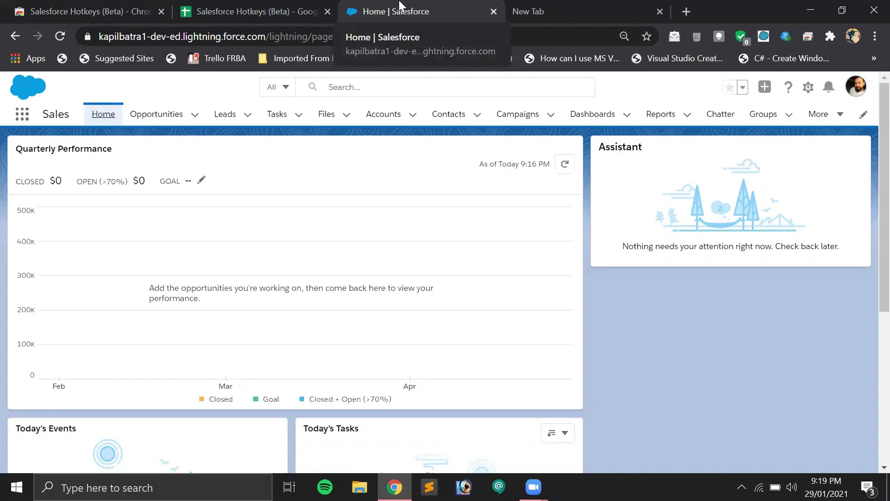
{"action": "left_click", "coordinate": [116, 7]}
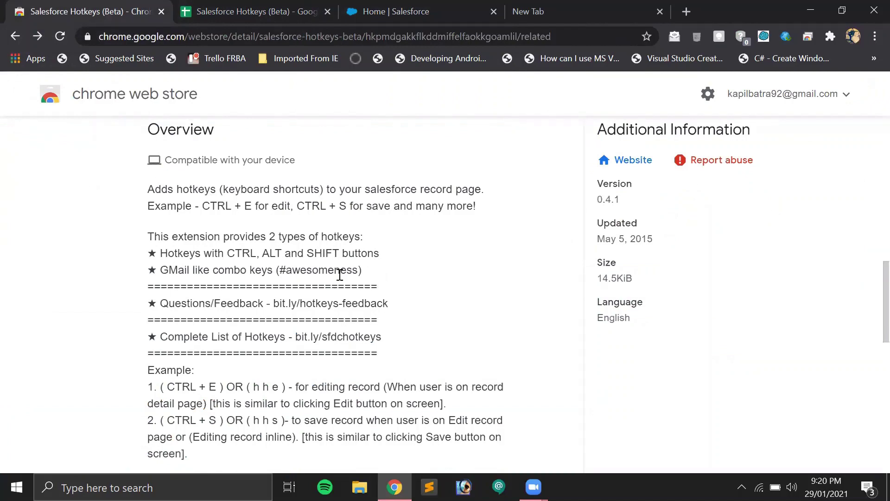
{"action": "scroll", "coordinate": [461, 246], "scroll_direction": "down", "scroll_amount": 2}
{"action": "scroll", "coordinate": [540, 254], "scroll_direction": "up", "scroll_amount": 2}
- Switch the Salesforce org from Lightning Experience to Salesforce Classic
{"action": "left_click", "coordinate": [424, 7]}
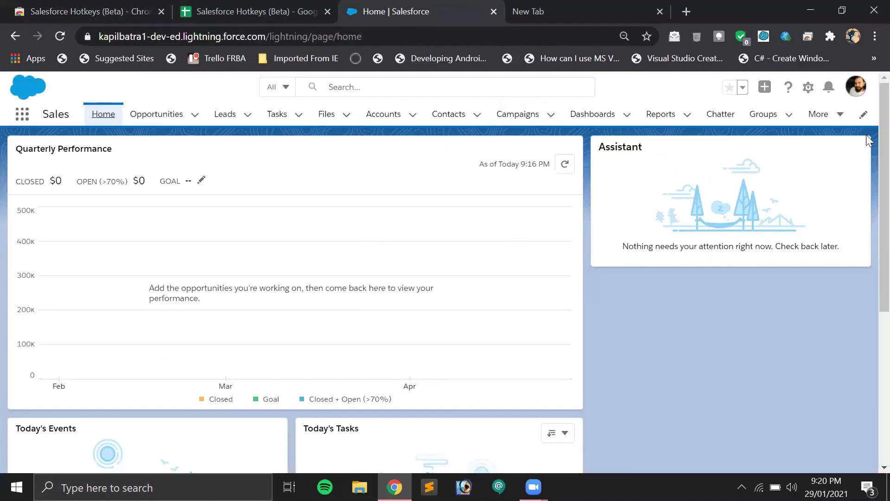
{"action": "left_click", "coordinate": [856, 88]}
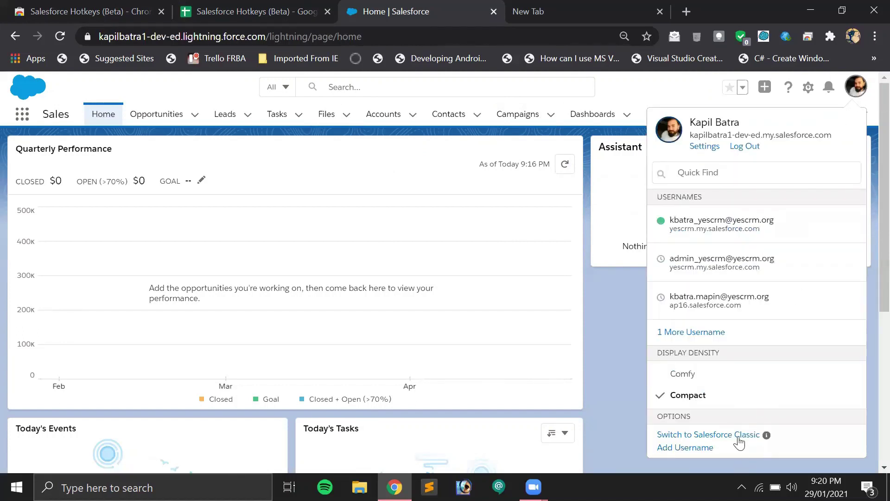
{"action": "left_click", "coordinate": [738, 435]}
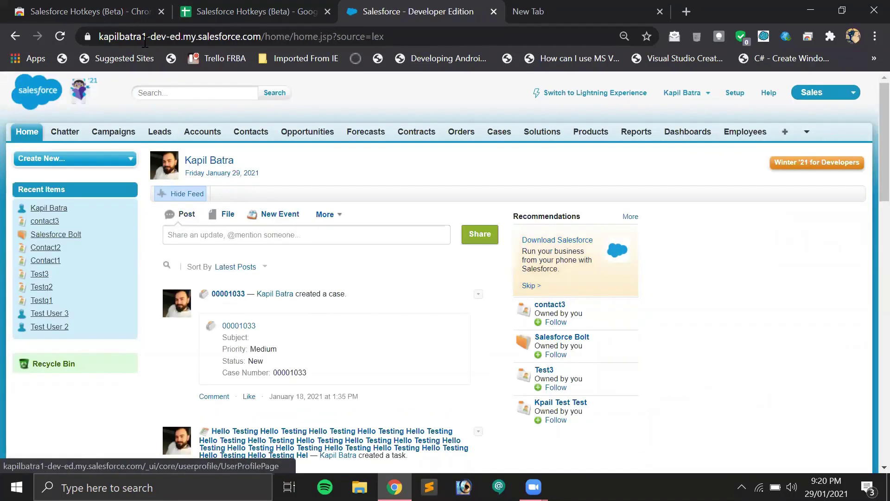
- Look up the record-creation shortcuts in the Hotkey Docs and open a new account form in Salesforce with the matching hotkey
{"action": "left_click", "coordinate": [133, 6]}
{"action": "left_click", "coordinate": [246, 16]}
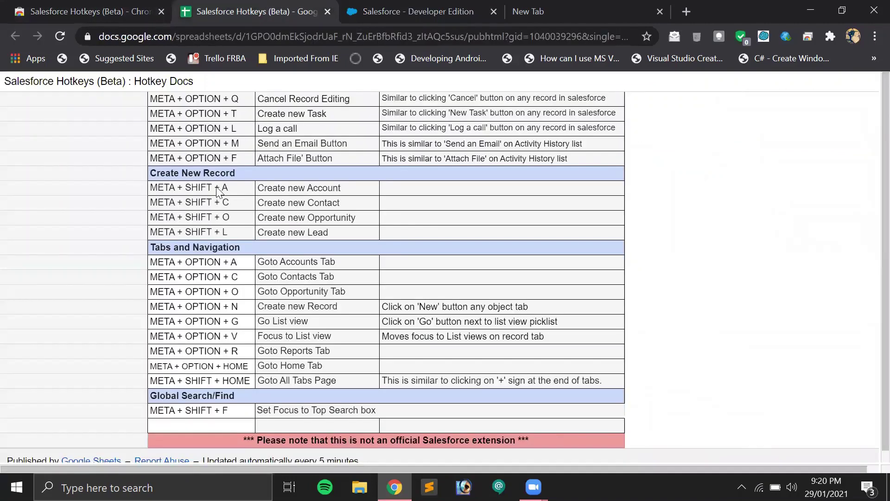
{"action": "scroll", "coordinate": [238, 193], "scroll_direction": "up", "scroll_amount": 20}
{"action": "scroll", "coordinate": [335, 261], "scroll_direction": "up", "scroll_amount": 6}
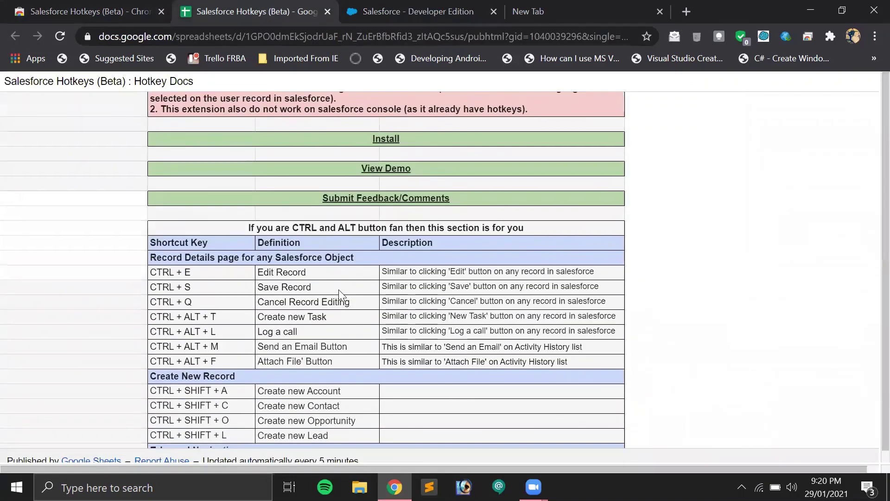
{"action": "scroll", "coordinate": [341, 291], "scroll_direction": "down", "scroll_amount": 6}
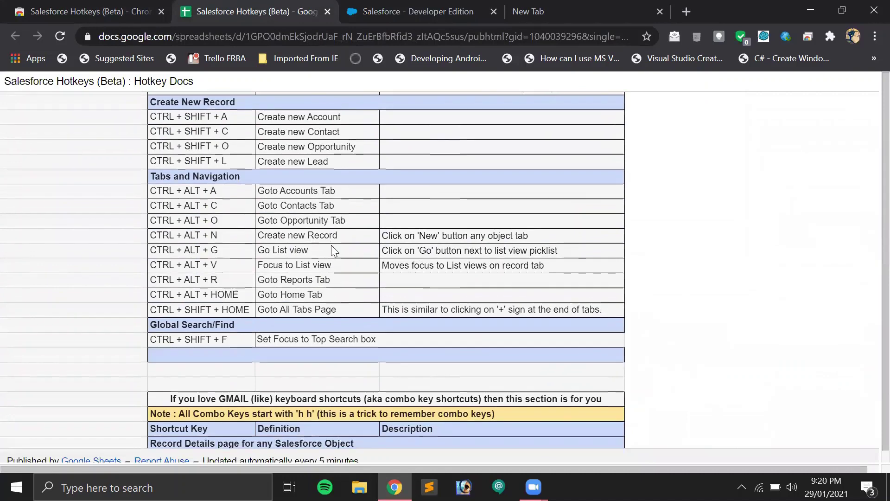
{"action": "scroll", "coordinate": [331, 245], "scroll_direction": "up", "scroll_amount": 1}
{"action": "left_click", "coordinate": [415, 6]}
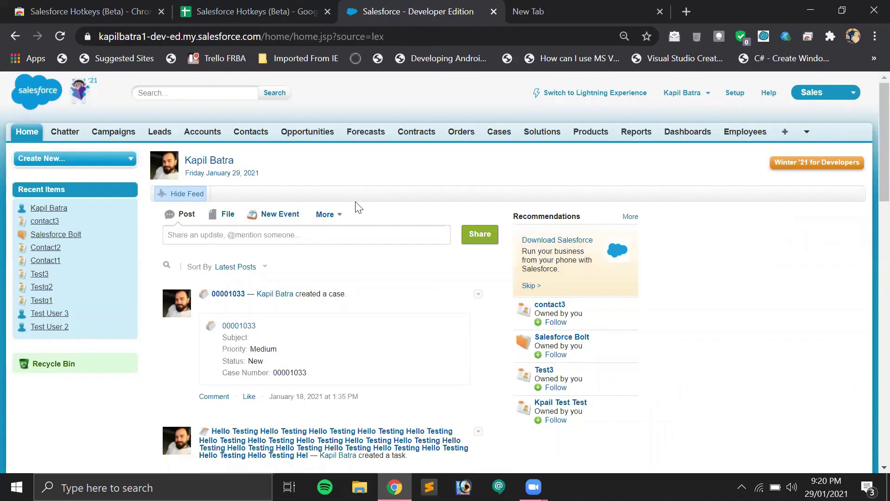
{"action": "key", "text": "n"}
{"action": "key", "text": "a"}
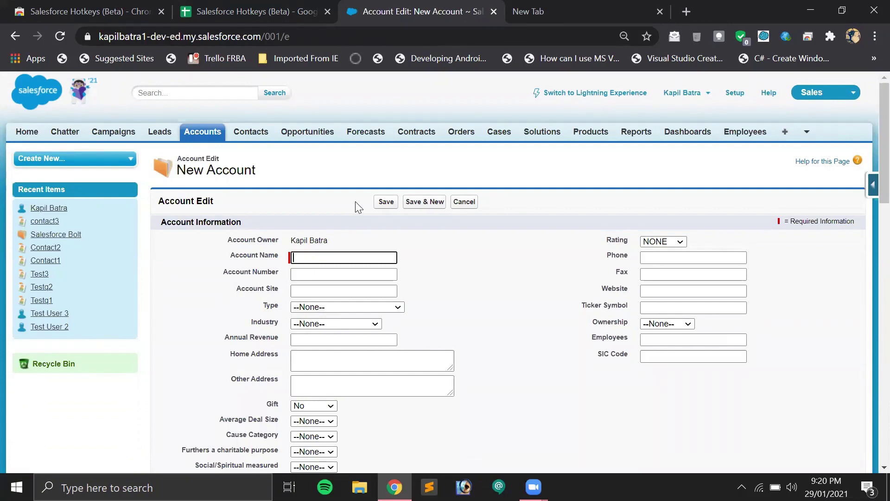
- Check the Hotkey Docs for the new contact shortcut, open a new contact form with it and look over its fields
{"action": "left_click", "coordinate": [291, 7]}
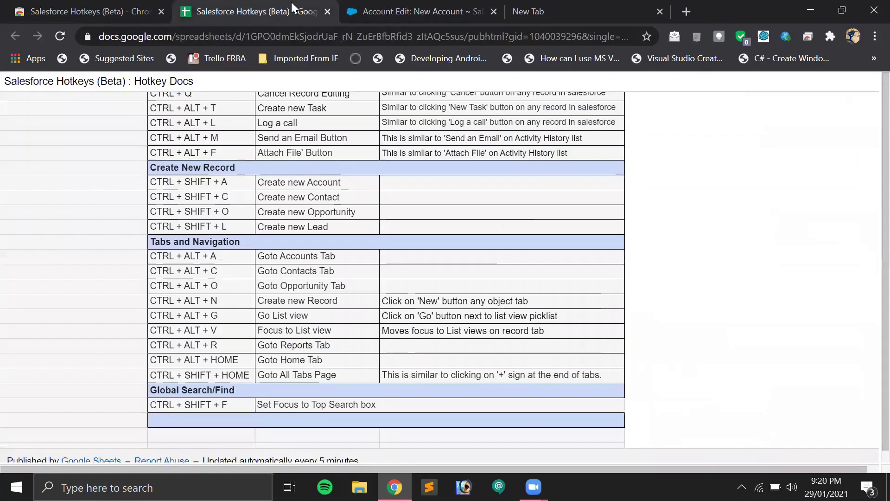
{"action": "left_click", "coordinate": [426, 7]}
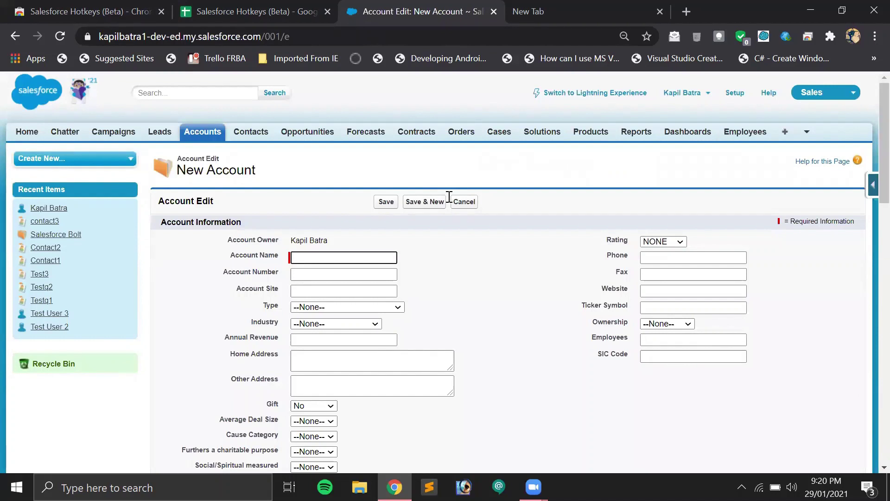
{"action": "key", "text": "alt+shift+c"}
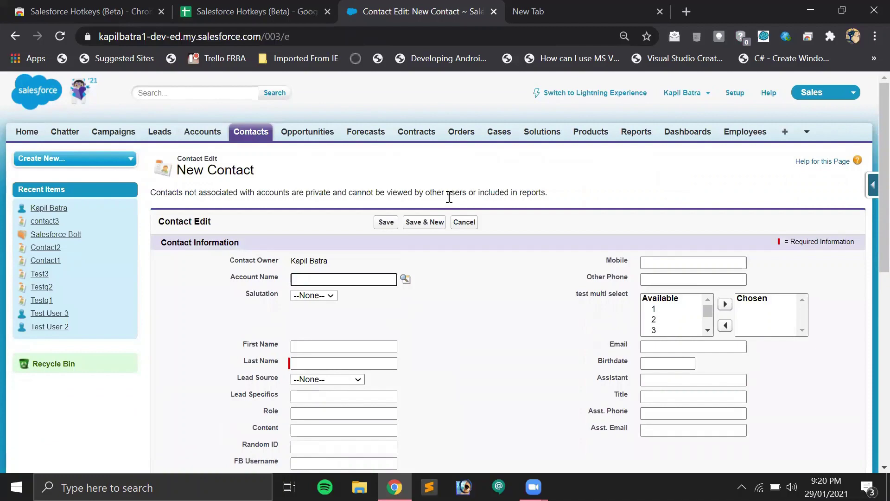
{"action": "scroll", "coordinate": [477, 314], "scroll_direction": "down", "scroll_amount": 3}
{"action": "scroll", "coordinate": [482, 317], "scroll_direction": "up", "scroll_amount": 3}
- Check the navigation shortcuts in the Hotkey Docs, go to the Accounts tab by hotkey and open the Salesforce Bolt account
{"action": "left_click", "coordinate": [247, 8]}
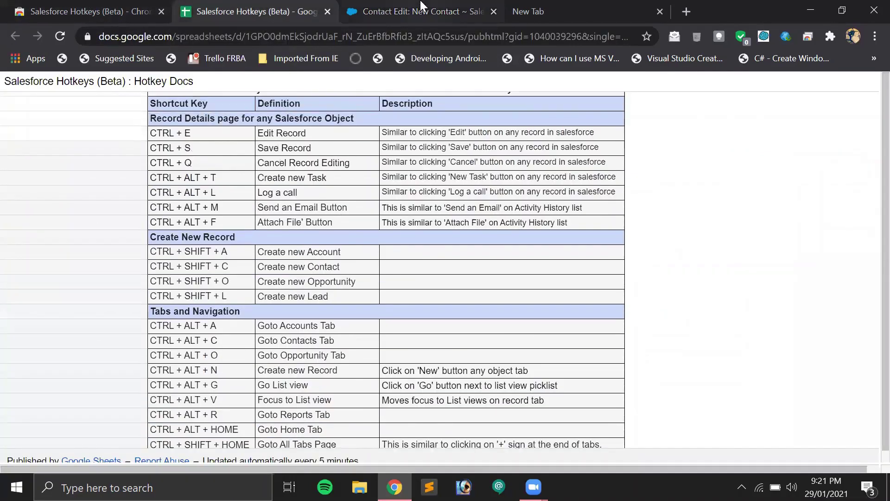
{"action": "left_click", "coordinate": [422, 10]}
{"action": "key", "text": "ctrl+shift+a"}
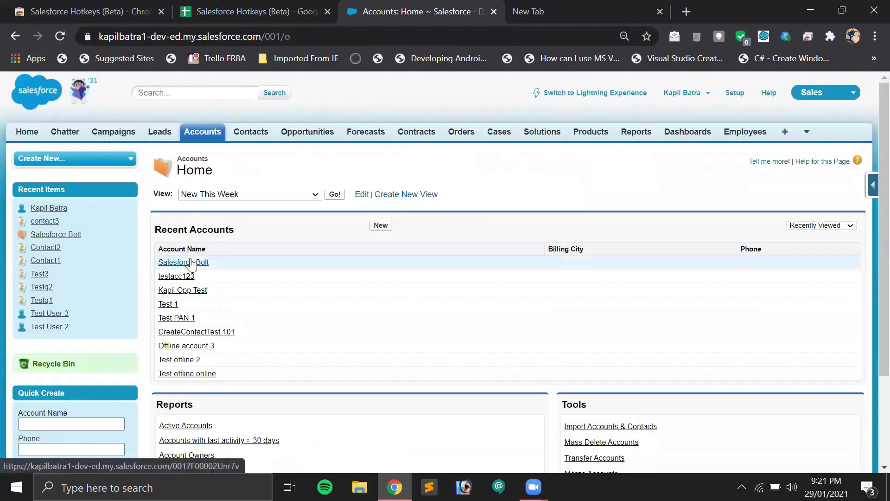
{"action": "left_click", "coordinate": [192, 263]}
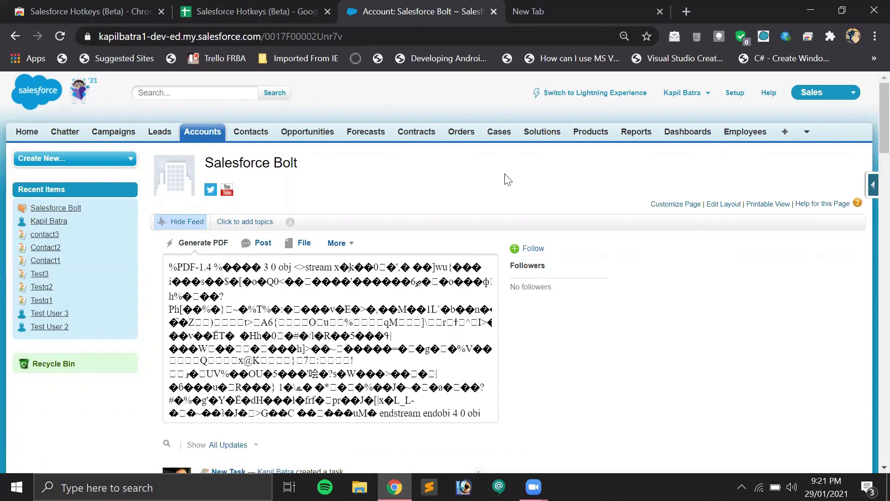
- Open the Salesforce Bolt account for editing with the edit hotkey and save the record with the save hotkey
{"action": "key", "text": "e"}
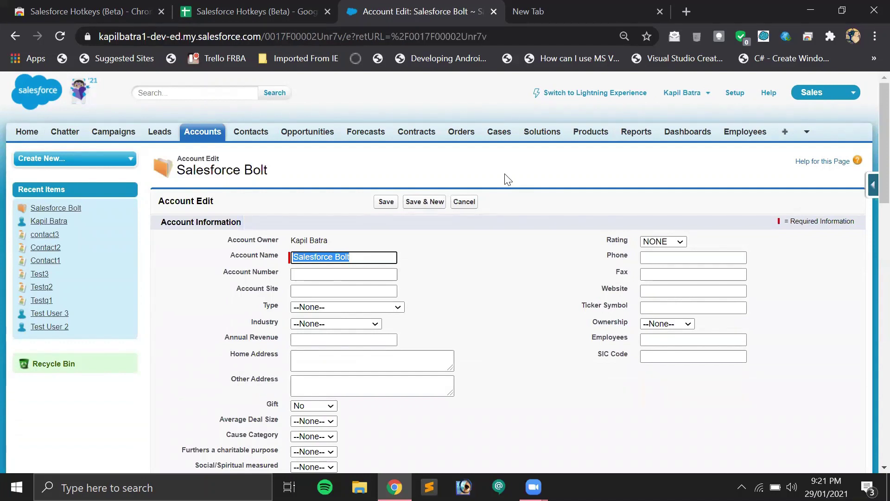
{"action": "key", "text": "ctrl+s"}
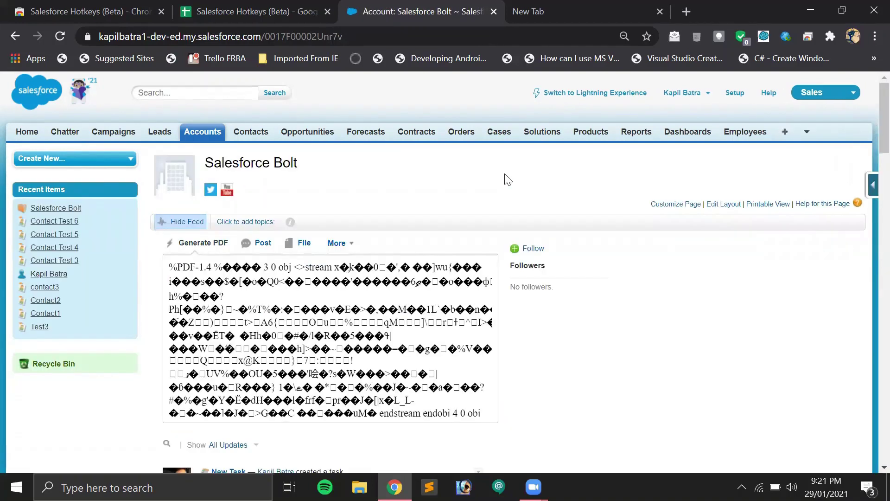
{"action": "scroll", "coordinate": [507, 183], "scroll_direction": "down", "scroll_amount": 3}
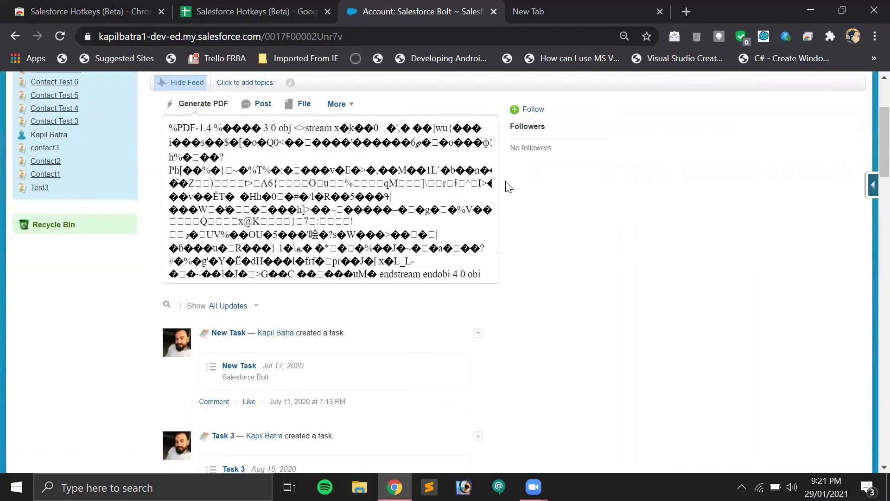
- Review the Salesforce Hotkeys (Beta) listing in the Chrome Web Store, including its overview and related extensions, and return to the Salesforce Bolt account
{"action": "left_click", "coordinate": [106, 9]}
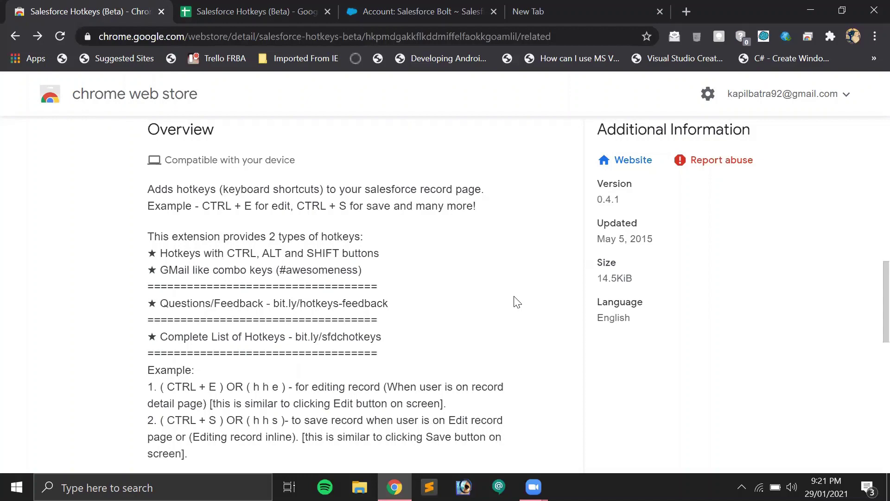
{"action": "scroll", "coordinate": [514, 299], "scroll_direction": "up", "scroll_amount": 9}
{"action": "scroll", "coordinate": [517, 301], "scroll_direction": "up", "scroll_amount": 3}
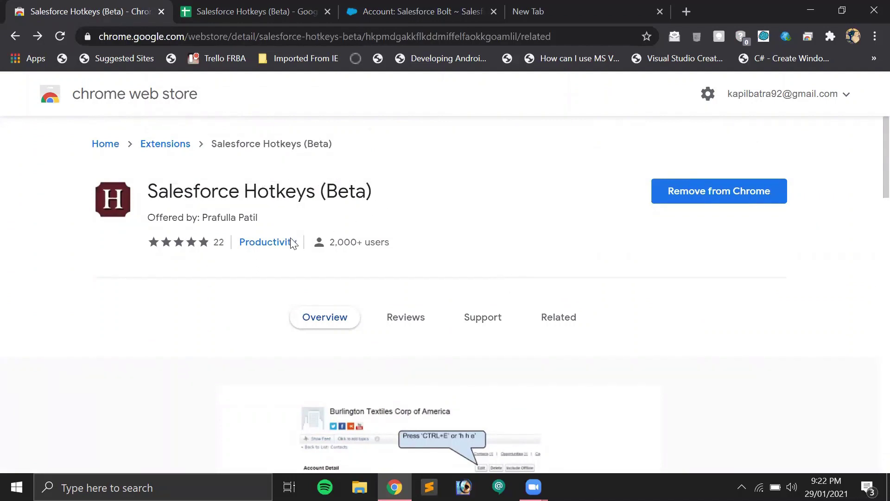
{"action": "scroll", "coordinate": [158, 350], "scroll_direction": "down", "scroll_amount": 4}
{"action": "scroll", "coordinate": [153, 344], "scroll_direction": "down", "scroll_amount": 5}
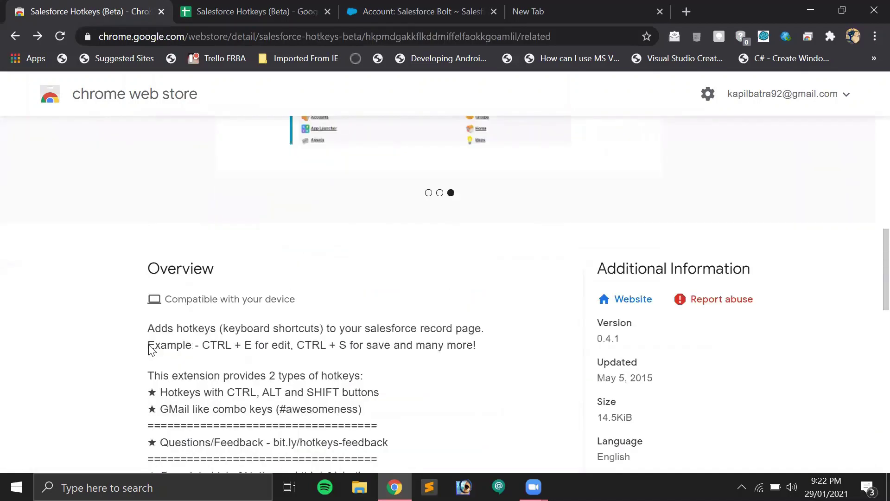
{"action": "scroll", "coordinate": [149, 344], "scroll_direction": "down", "scroll_amount": 7}
{"action": "scroll", "coordinate": [265, 302], "scroll_direction": "down", "scroll_amount": 5}
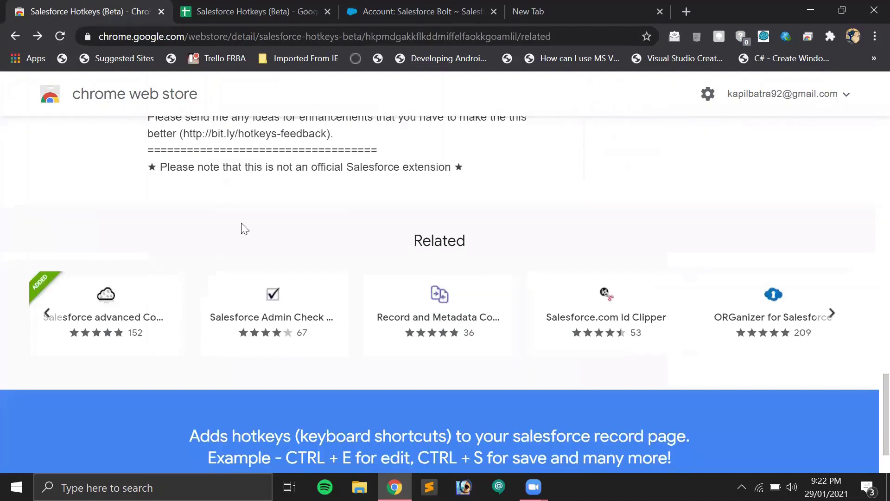
{"action": "scroll", "coordinate": [461, 205], "scroll_direction": "up", "scroll_amount": 15}
{"action": "scroll", "coordinate": [193, 268], "scroll_direction": "up", "scroll_amount": 5}
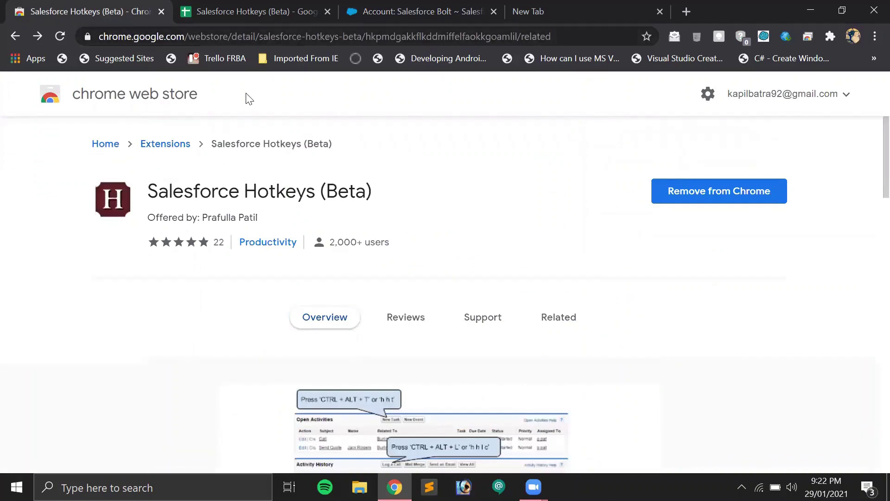
{"action": "left_click", "coordinate": [232, 11]}
{"action": "left_click", "coordinate": [461, 12]}
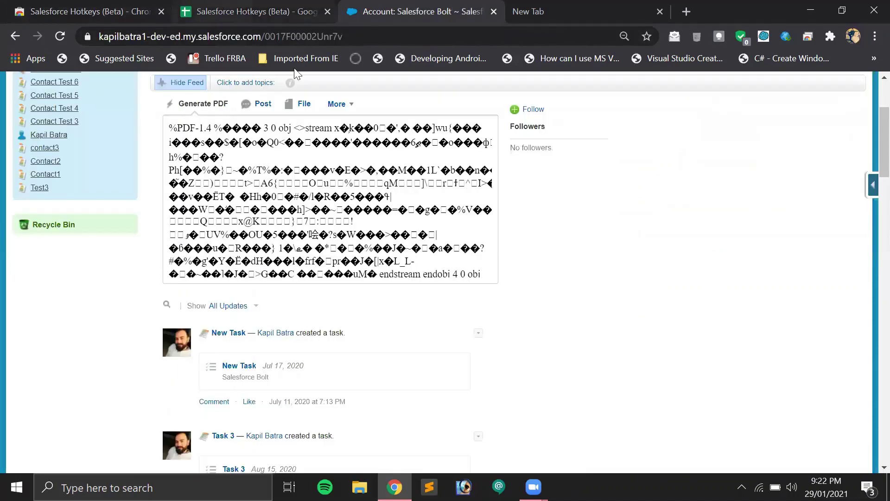